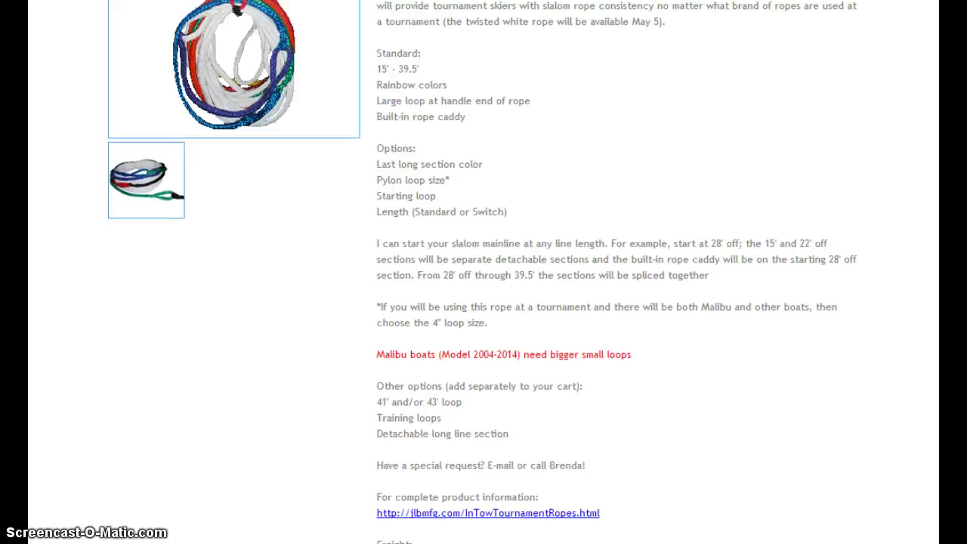
Set the slalom mainline's last long section color to Black and its pylon loop size to Standard Loop.
{"action": "scroll", "coordinate": [484, 272], "scroll_direction": "down", "scroll_amount": 3}
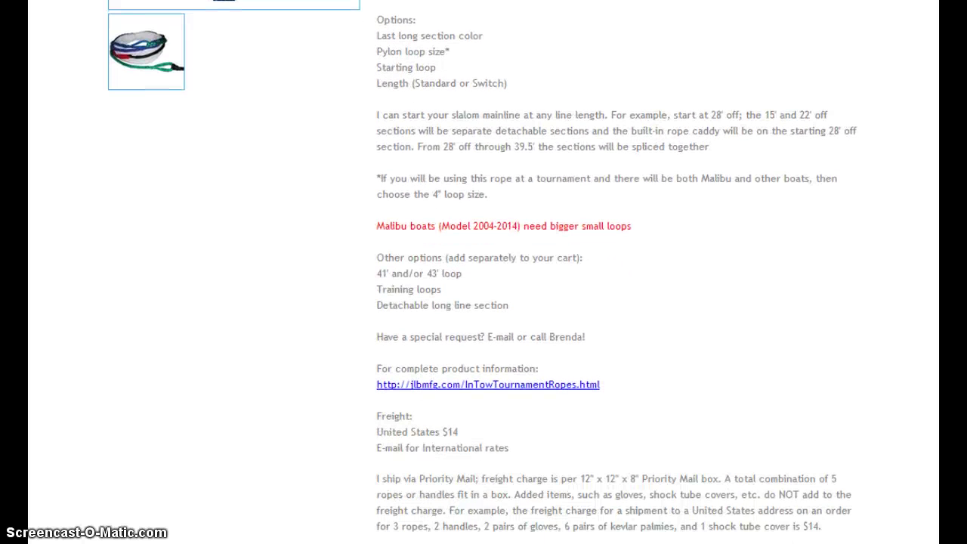
{"action": "scroll", "coordinate": [484, 272], "scroll_direction": "down", "scroll_amount": 5}
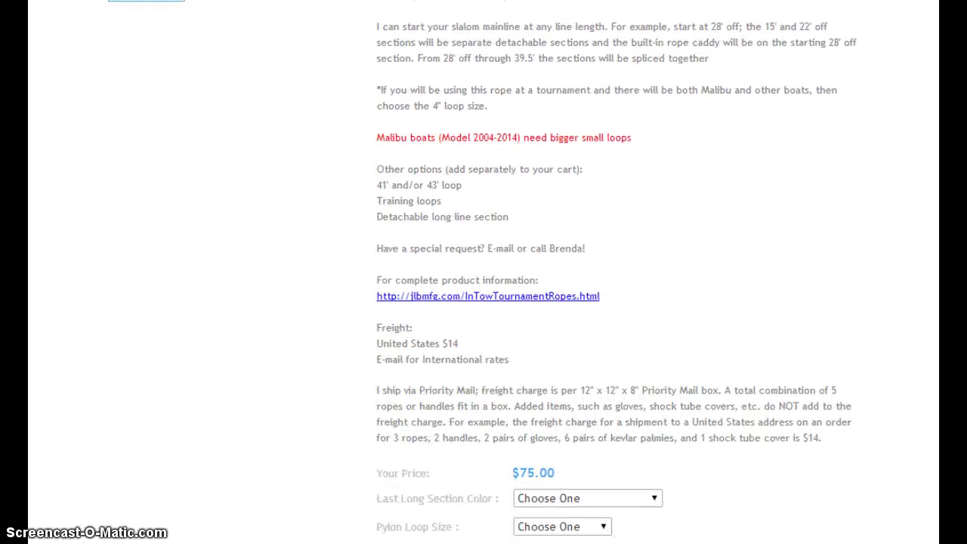
{"action": "scroll", "coordinate": [484, 272], "scroll_direction": "down", "scroll_amount": 1}
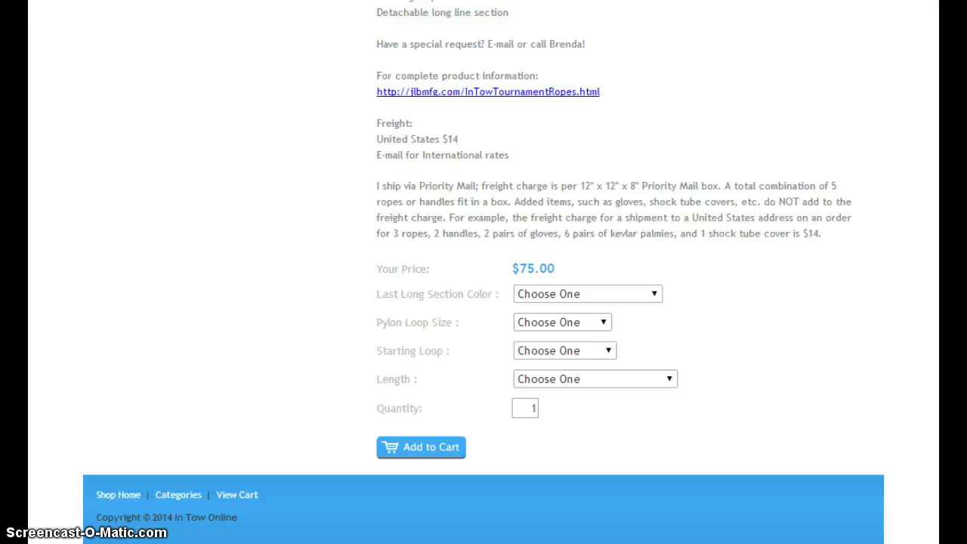
{"action": "left_click", "coordinate": [654, 295]}
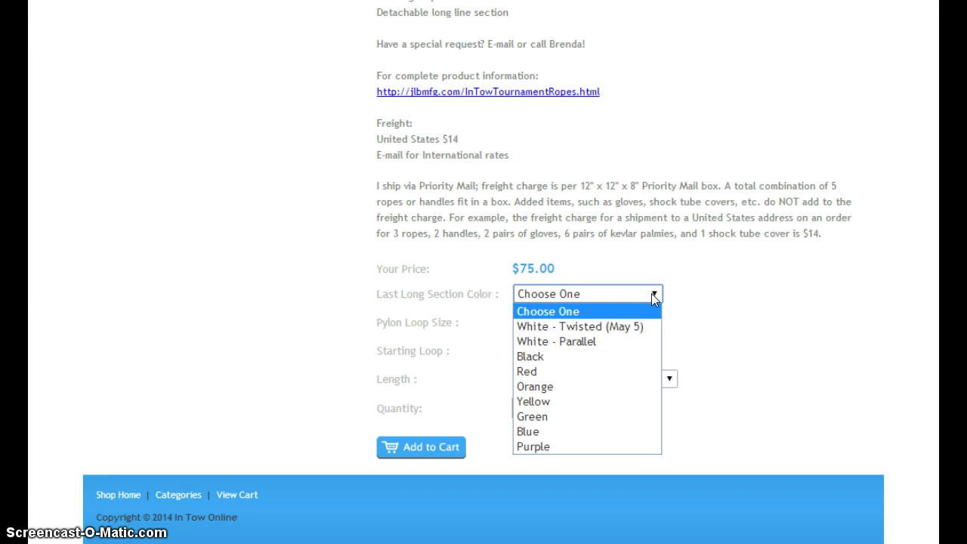
{"action": "left_click", "coordinate": [534, 360]}
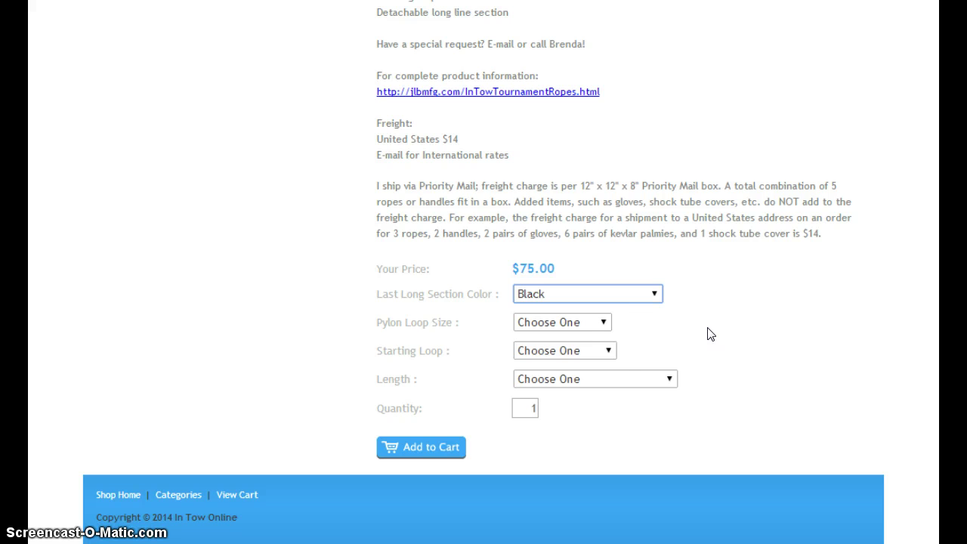
{"action": "left_click", "coordinate": [602, 322]}
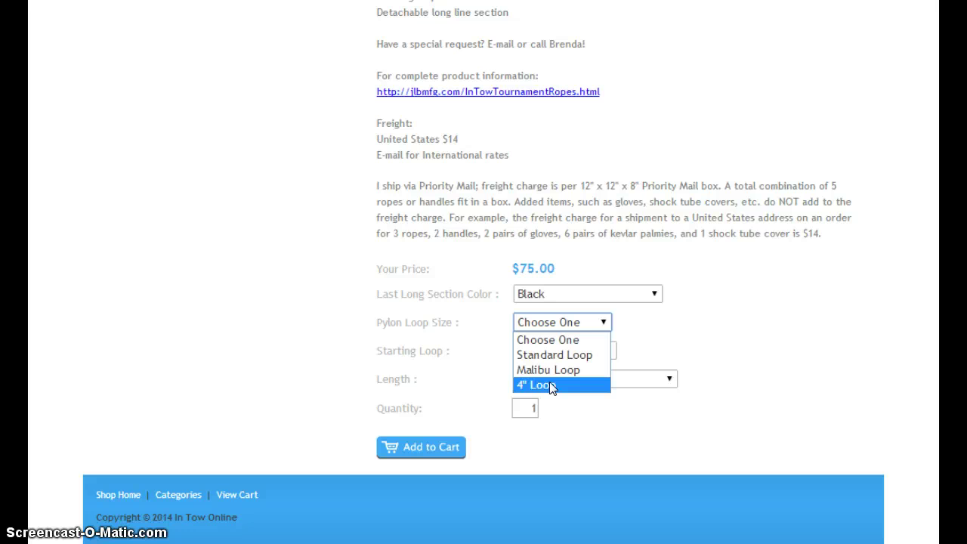
{"action": "left_click_drag", "start_coordinate": [549, 385], "coordinate": [549, 359]}
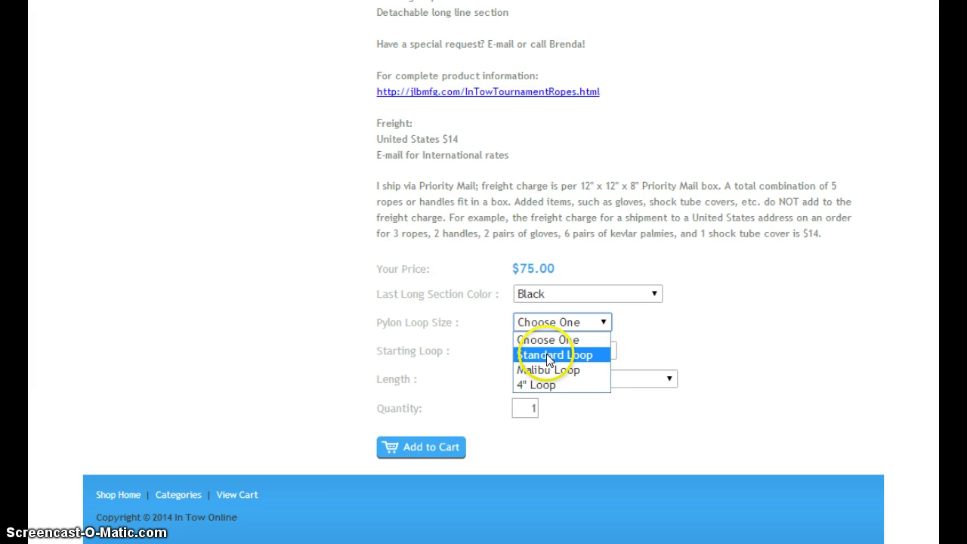
{"action": "left_click", "coordinate": [549, 360]}
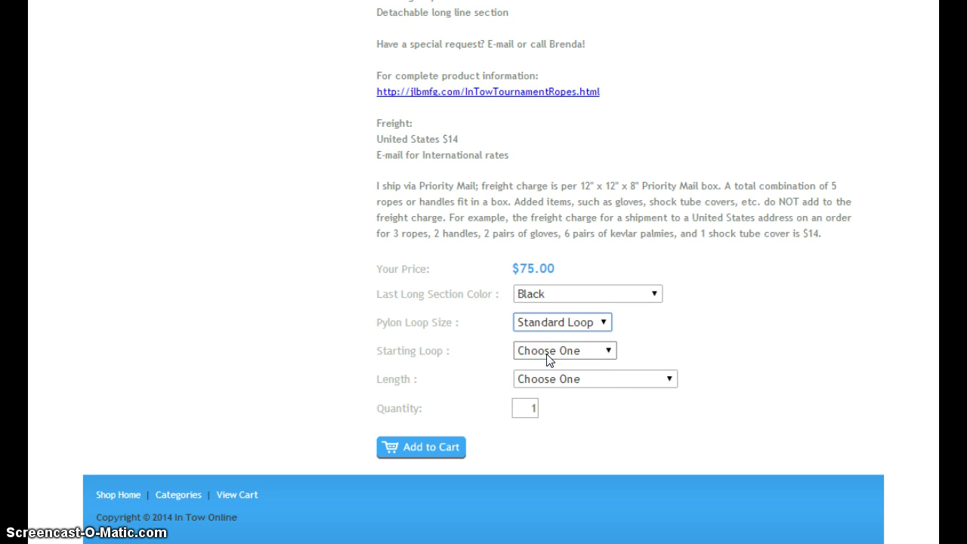
Add the mainline to the cart with starting loop 28' Off (Yellow) and length Standard Length (pylon).
{"action": "left_click", "coordinate": [608, 352]}
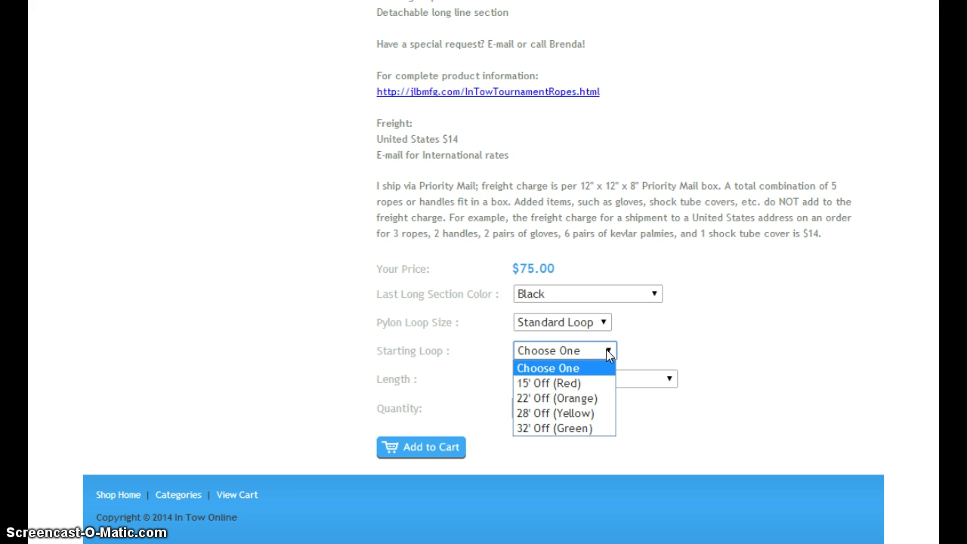
{"action": "left_click", "coordinate": [531, 419]}
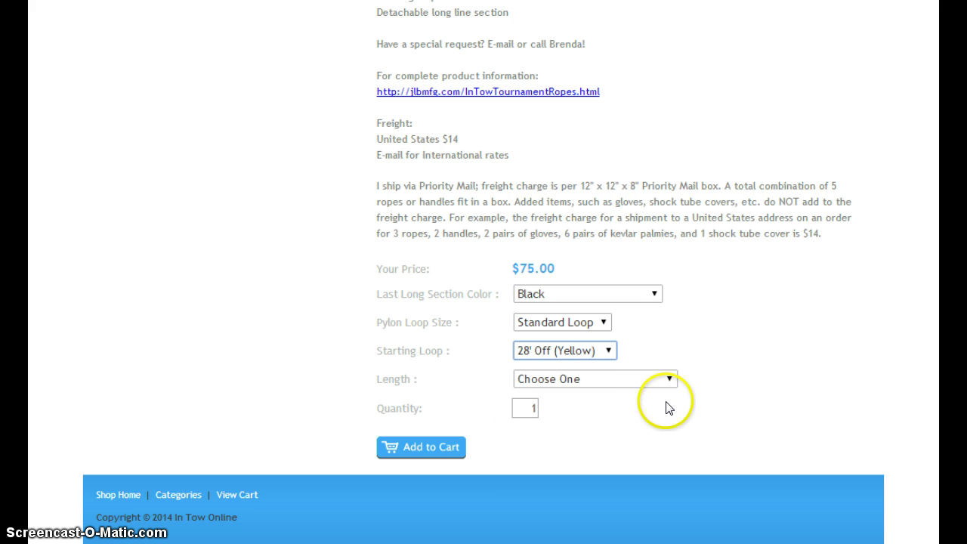
{"action": "left_click", "coordinate": [668, 379]}
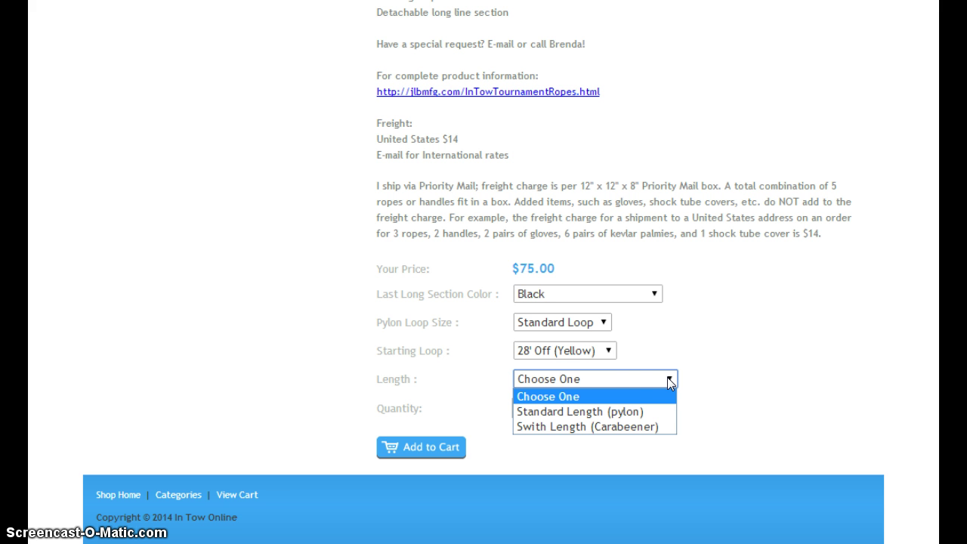
{"action": "left_click", "coordinate": [623, 409]}
{"action": "left_click", "coordinate": [503, 426]}
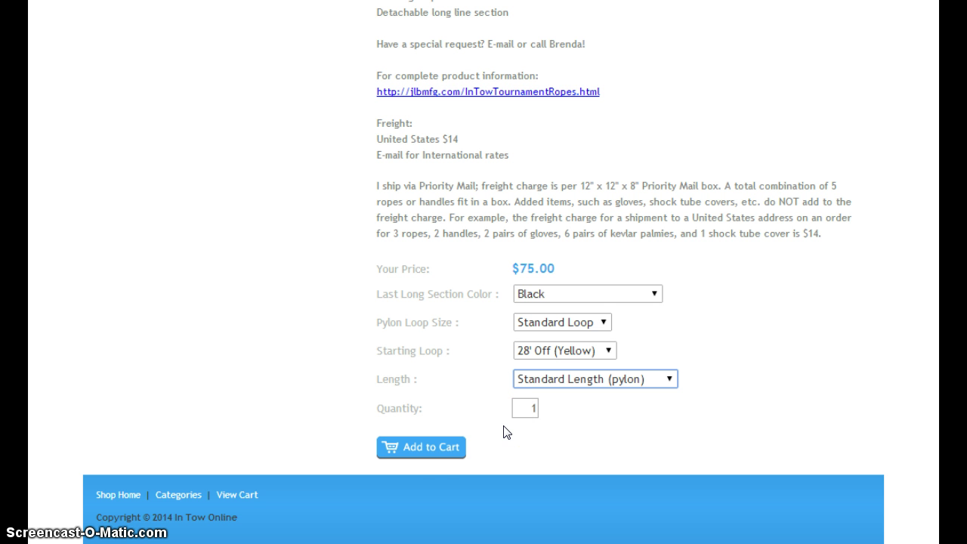
{"action": "left_click", "coordinate": [431, 452]}
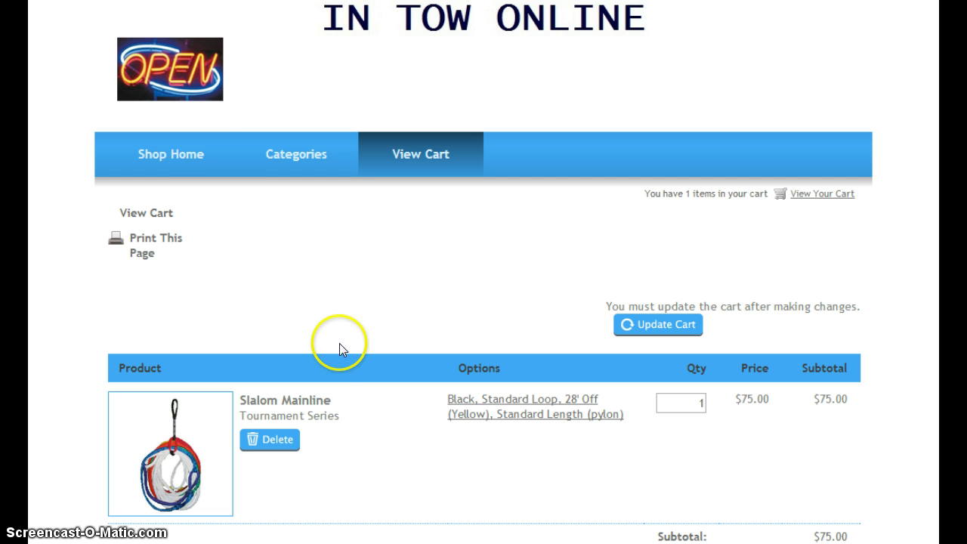
Return to the shop's home page and add the 41' Off Loop to the cart.
{"action": "left_click", "coordinate": [187, 162]}
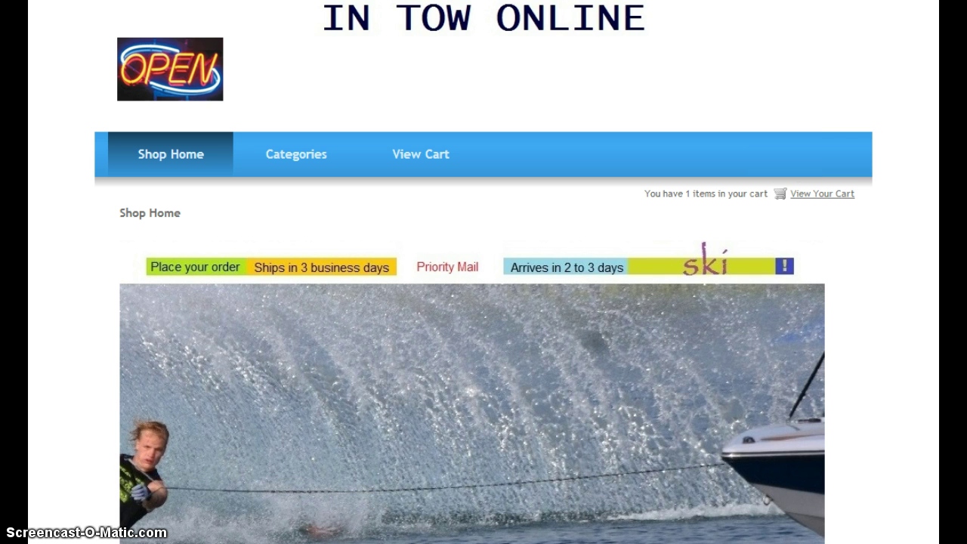
{"action": "scroll", "coordinate": [483, 302], "scroll_direction": "down", "scroll_amount": 10}
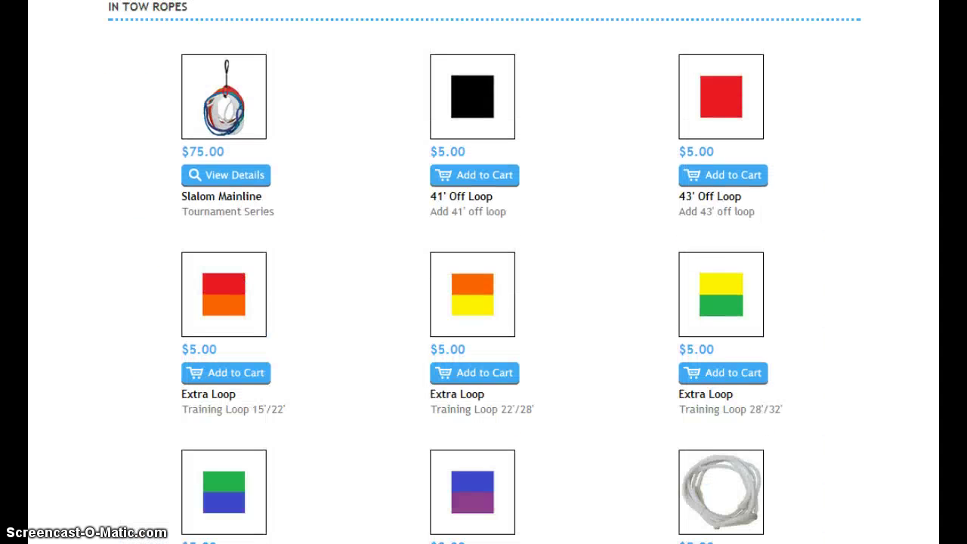
{"action": "left_click", "coordinate": [491, 177]}
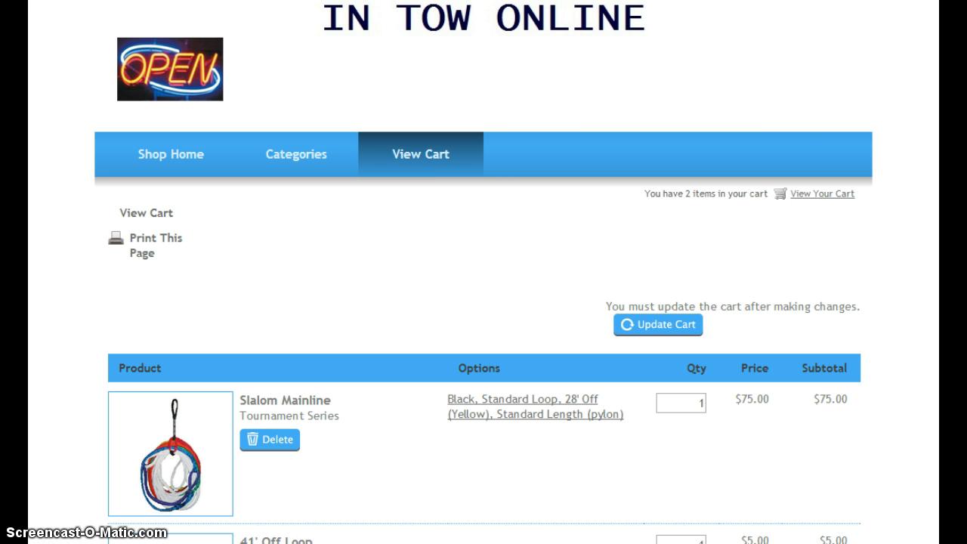
{"action": "scroll", "coordinate": [162, 482], "scroll_direction": "down", "scroll_amount": 3}
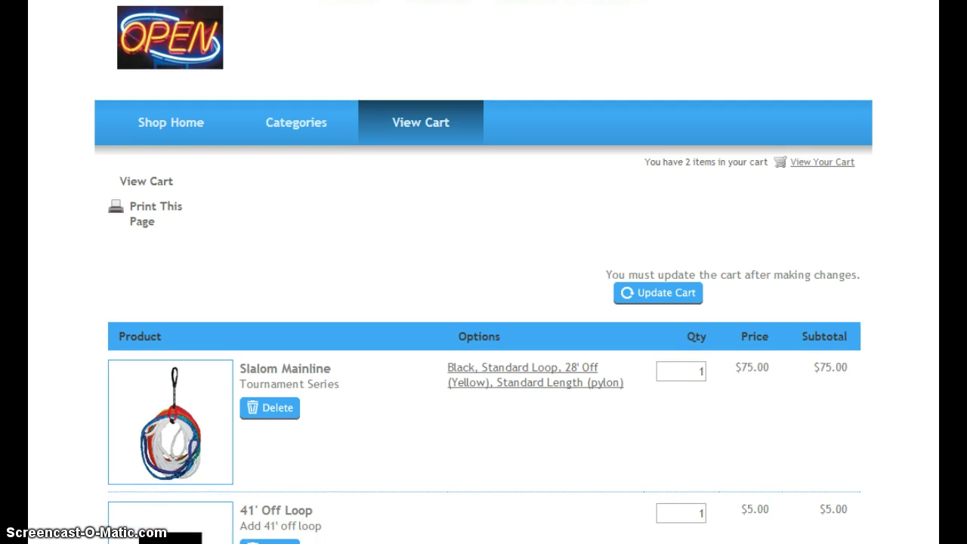
{"action": "scroll", "coordinate": [162, 482], "scroll_direction": "down", "scroll_amount": 1}
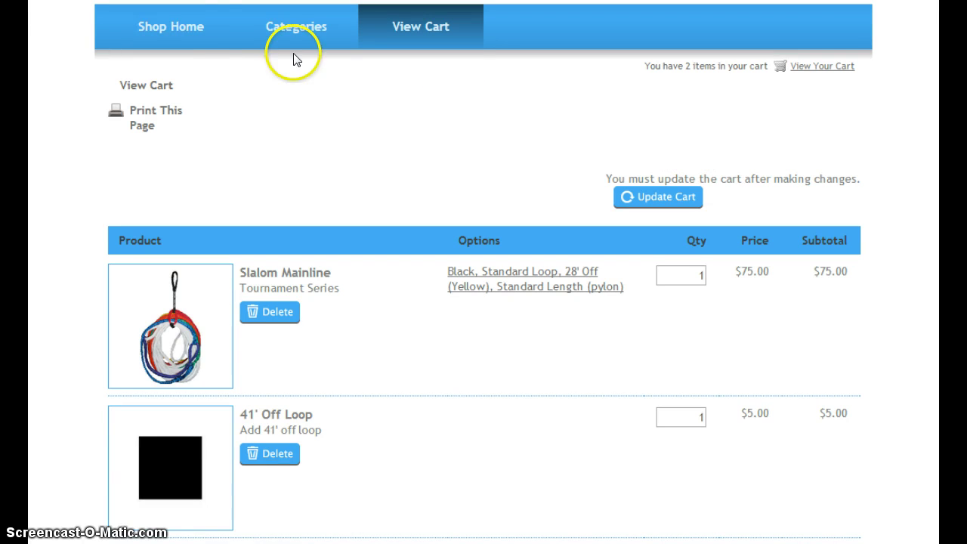
Go back to the shop's product list and add the Training Loop 32'/35' extra loop to the cart.
{"action": "left_click", "coordinate": [199, 28]}
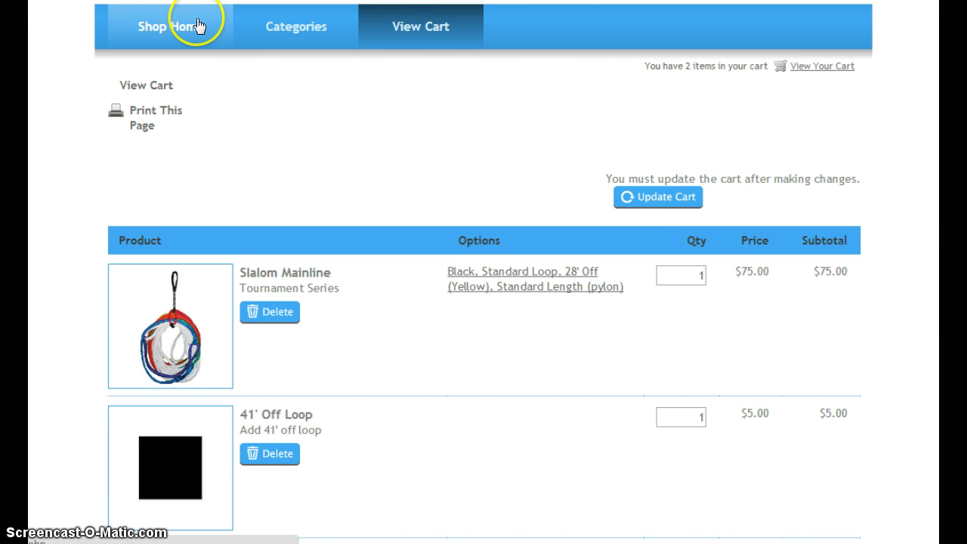
{"action": "scroll", "coordinate": [484, 302], "scroll_direction": "down", "scroll_amount": 6}
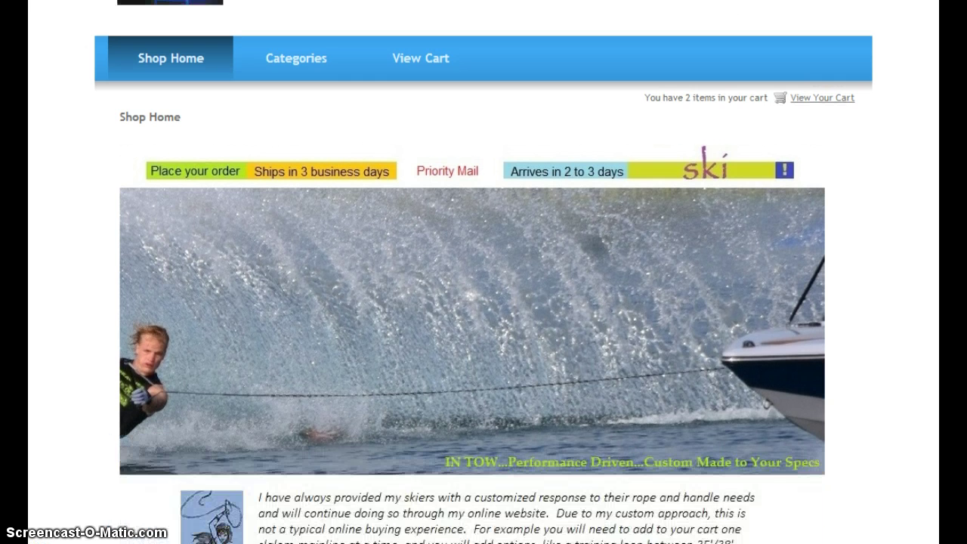
{"action": "scroll", "coordinate": [483, 302], "scroll_direction": "down", "scroll_amount": 5}
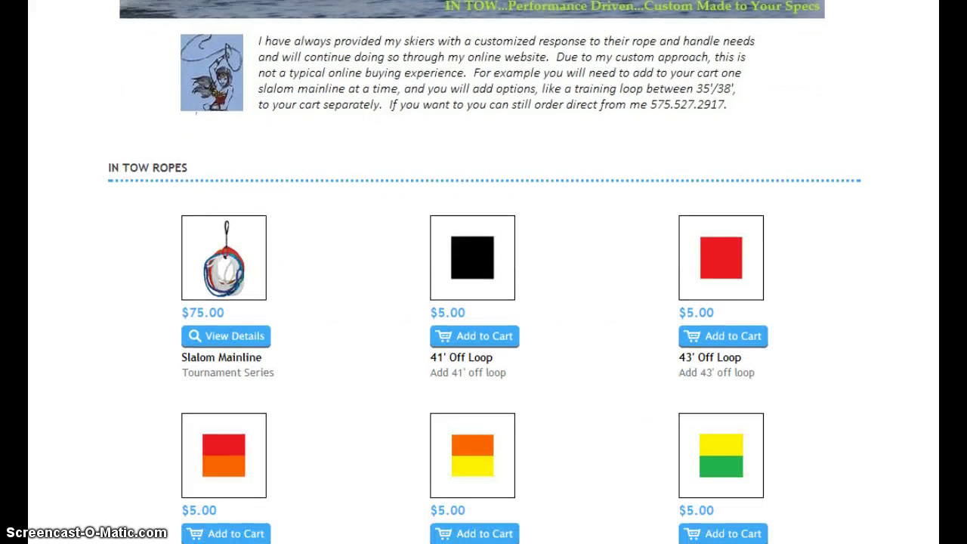
{"action": "scroll", "coordinate": [484, 303], "scroll_direction": "down", "scroll_amount": 2}
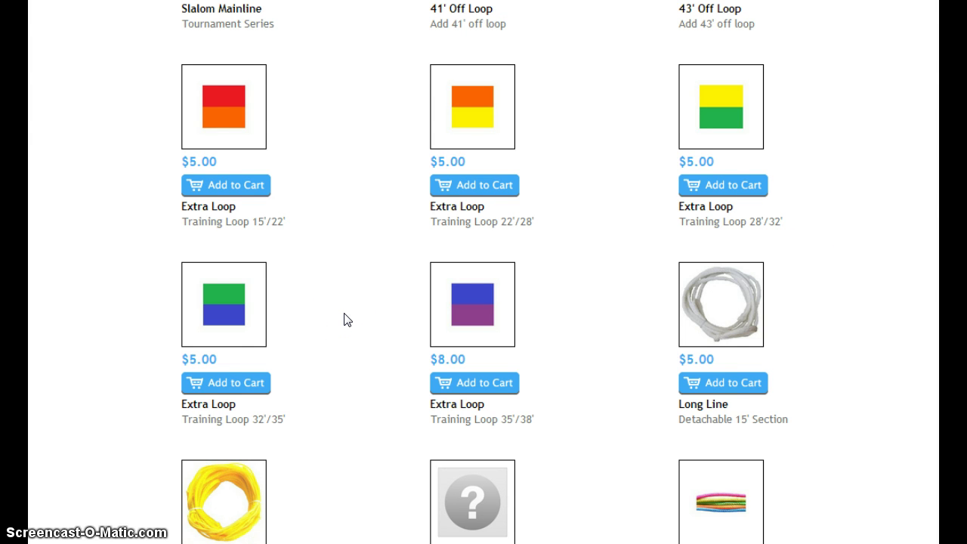
{"action": "left_click", "coordinate": [242, 386]}
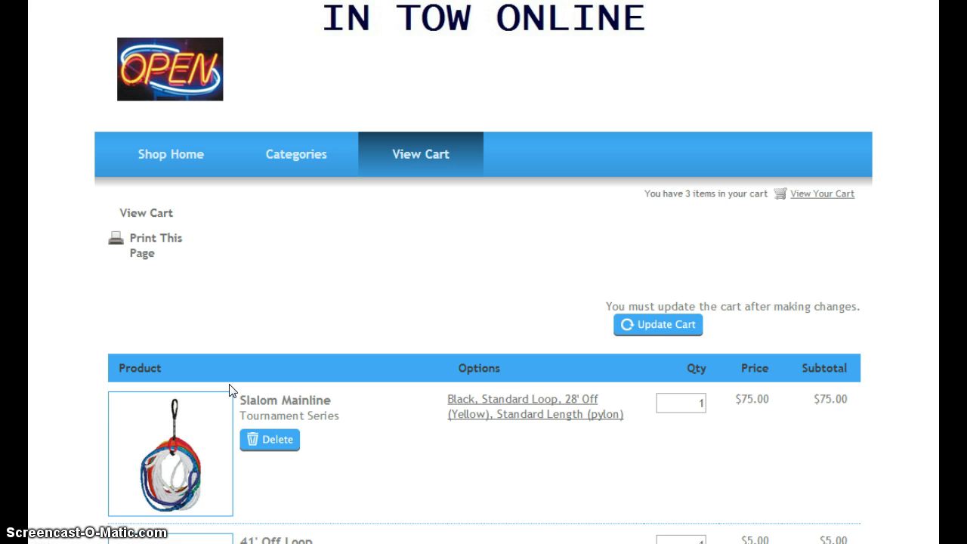
{"action": "scroll", "coordinate": [484, 272], "scroll_direction": "down", "scroll_amount": 3}
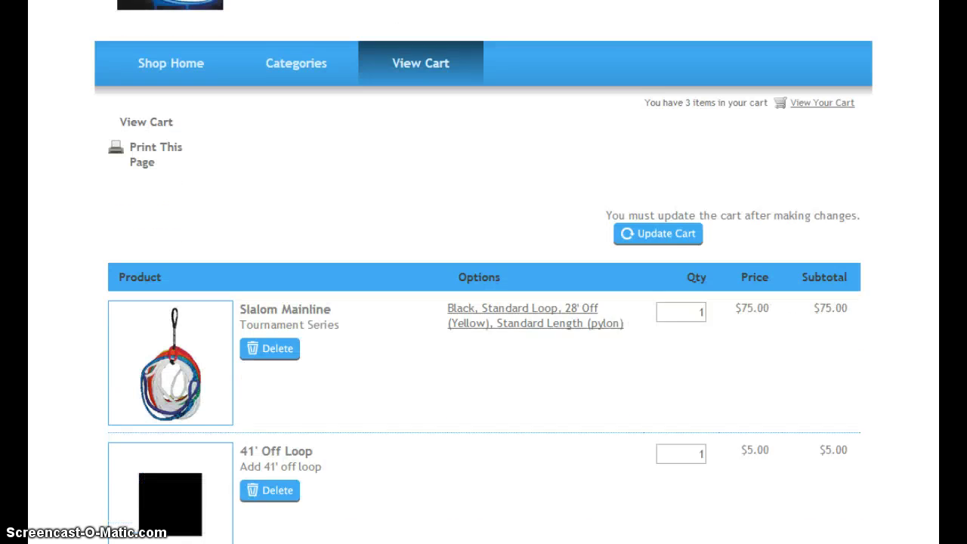
{"action": "scroll", "coordinate": [484, 272], "scroll_direction": "down", "scroll_amount": 1}
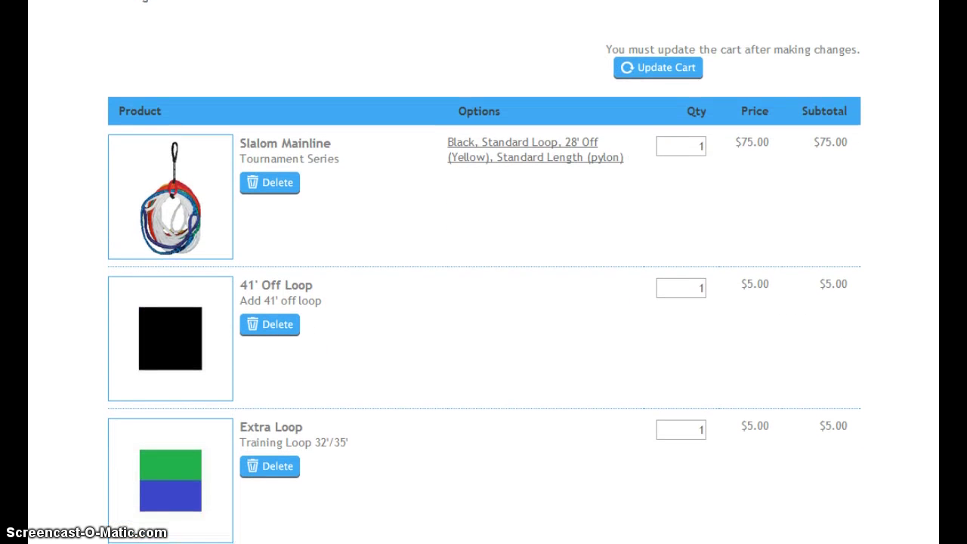
{"action": "scroll", "coordinate": [483, 271], "scroll_direction": "down", "scroll_amount": 1}
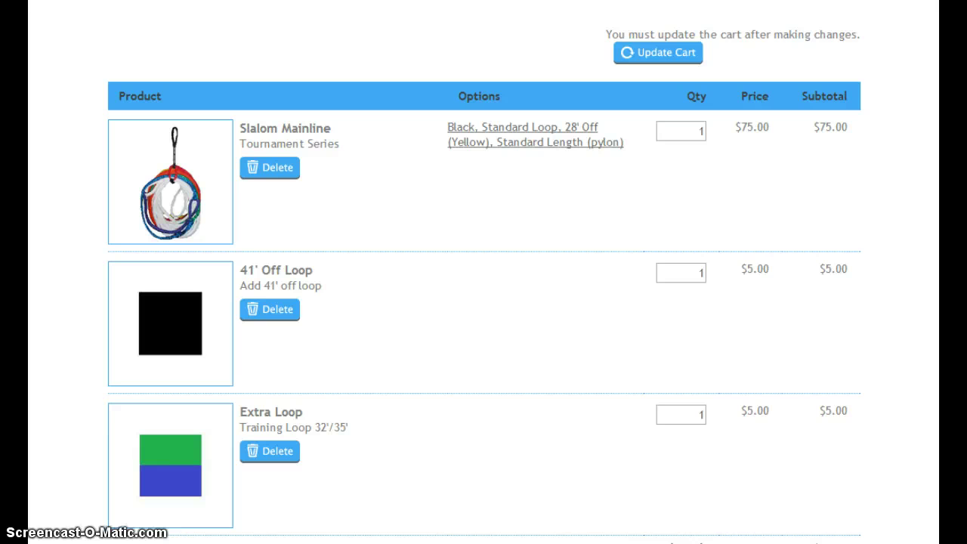
{"action": "scroll", "coordinate": [763, 261], "scroll_direction": "up", "scroll_amount": 3}
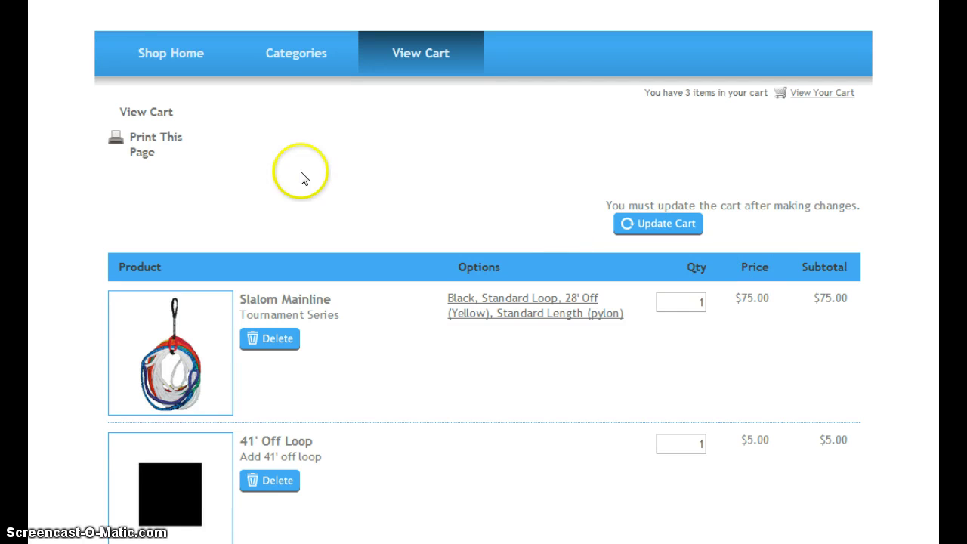
From the shop's home page, add the Training Loop 35'/38' extra loop to the cart.
{"action": "left_click", "coordinate": [156, 56]}
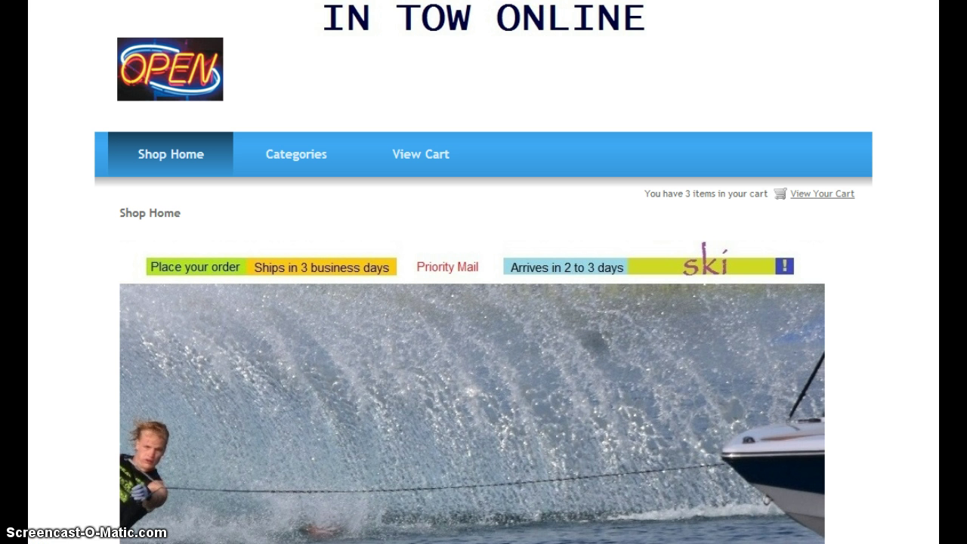
{"action": "scroll", "coordinate": [483, 302], "scroll_direction": "down", "scroll_amount": 15}
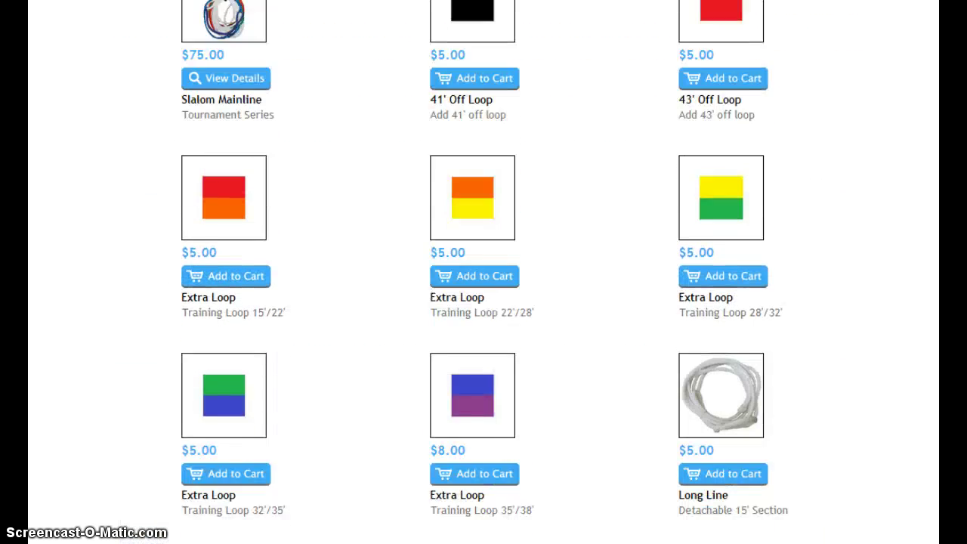
{"action": "scroll", "coordinate": [484, 272], "scroll_direction": "down", "scroll_amount": 1}
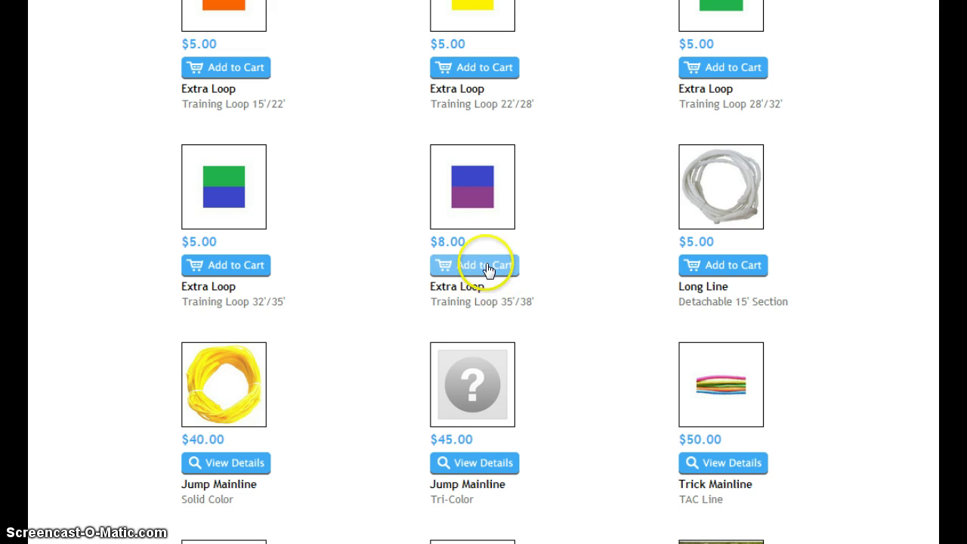
{"action": "left_click", "coordinate": [487, 269]}
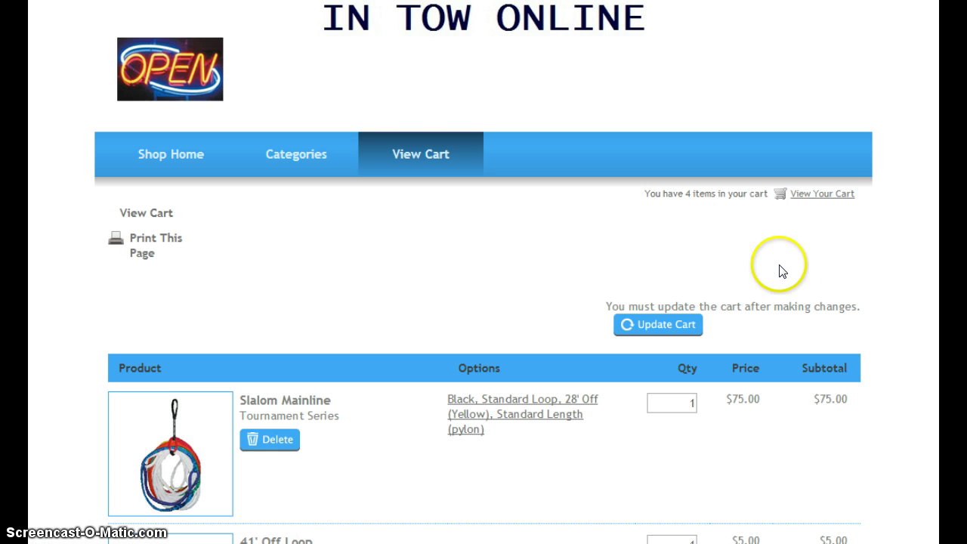
Review the cart's items, options and quantities, the shipping charge and total, down to the PayPal checkout.
{"action": "scroll", "coordinate": [153, 483], "scroll_direction": "down", "scroll_amount": 3}
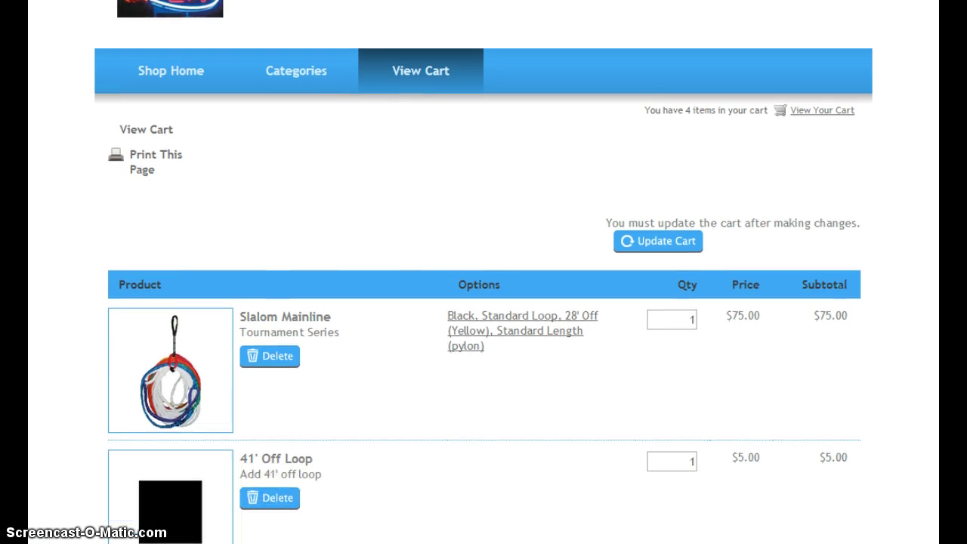
{"action": "scroll", "coordinate": [483, 302], "scroll_direction": "down", "scroll_amount": 3}
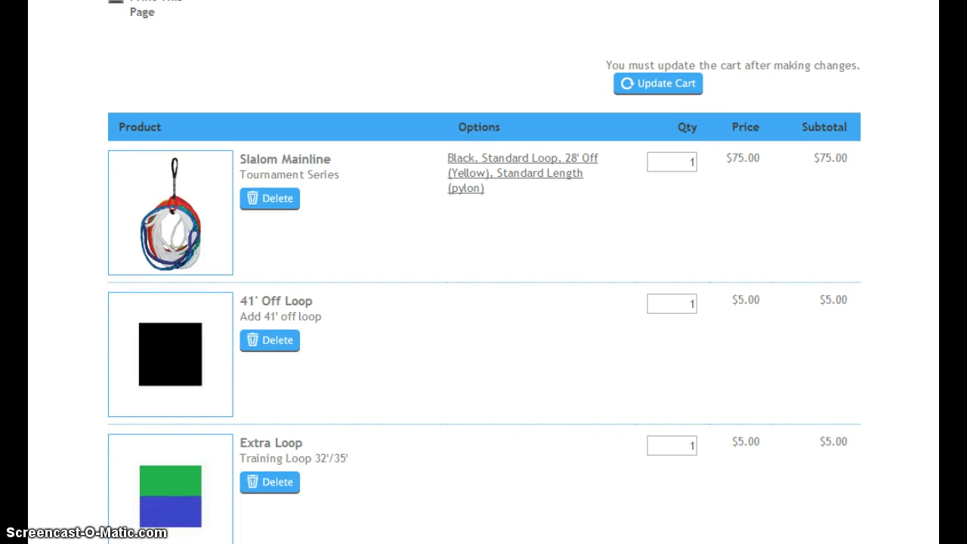
{"action": "scroll", "coordinate": [483, 302], "scroll_direction": "down", "scroll_amount": 2}
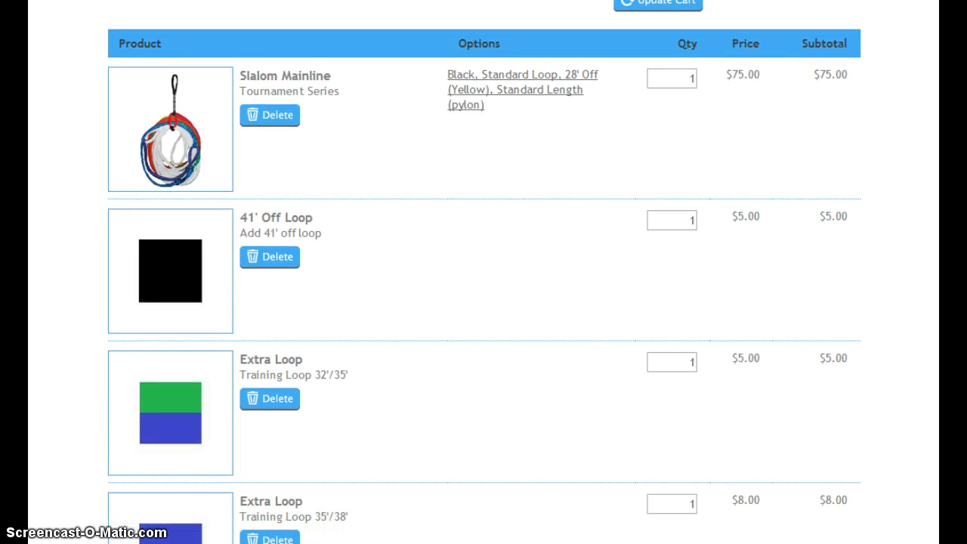
{"action": "scroll", "coordinate": [161, 245], "scroll_direction": "down", "scroll_amount": 1}
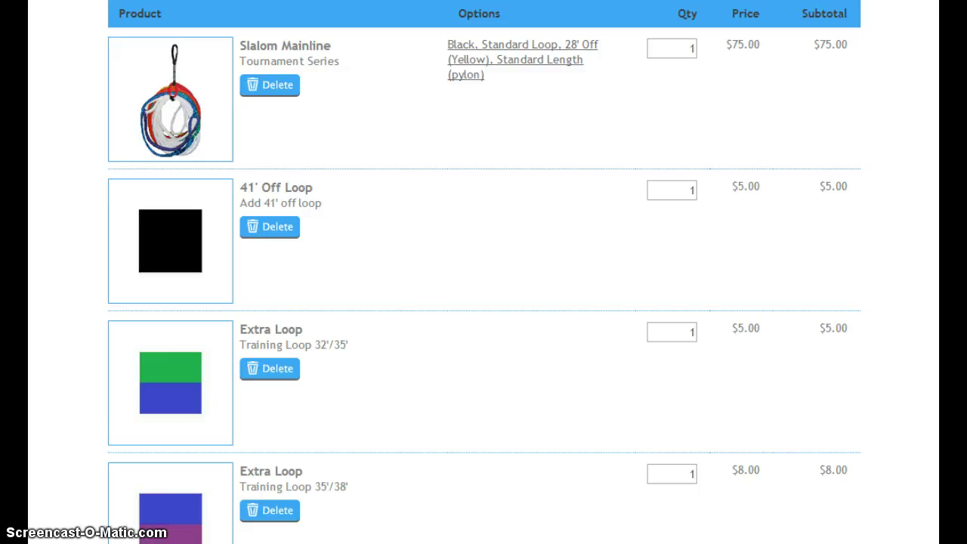
{"action": "scroll", "coordinate": [161, 245], "scroll_direction": "down", "scroll_amount": 2}
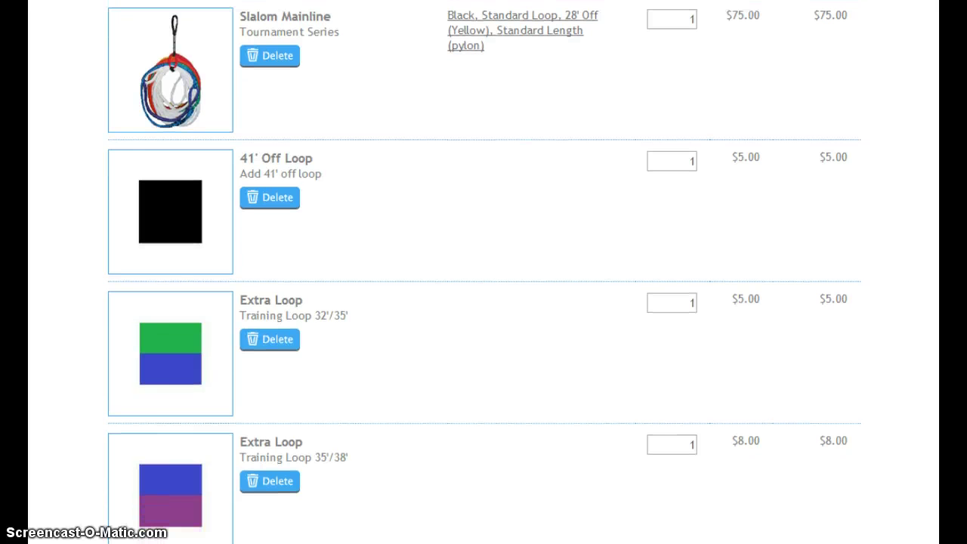
{"action": "scroll", "coordinate": [161, 182], "scroll_direction": "down", "scroll_amount": 3}
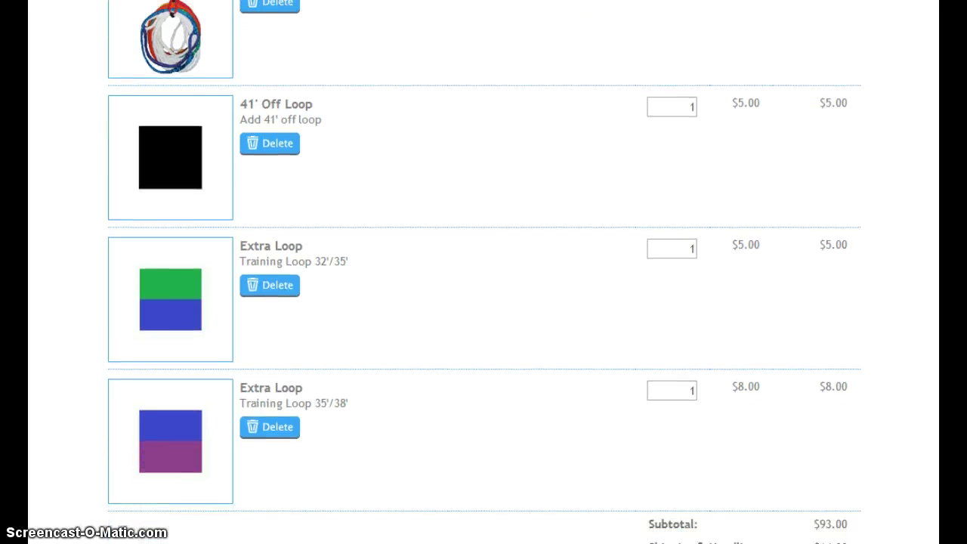
{"action": "scroll", "coordinate": [168, 161], "scroll_direction": "down", "scroll_amount": 2}
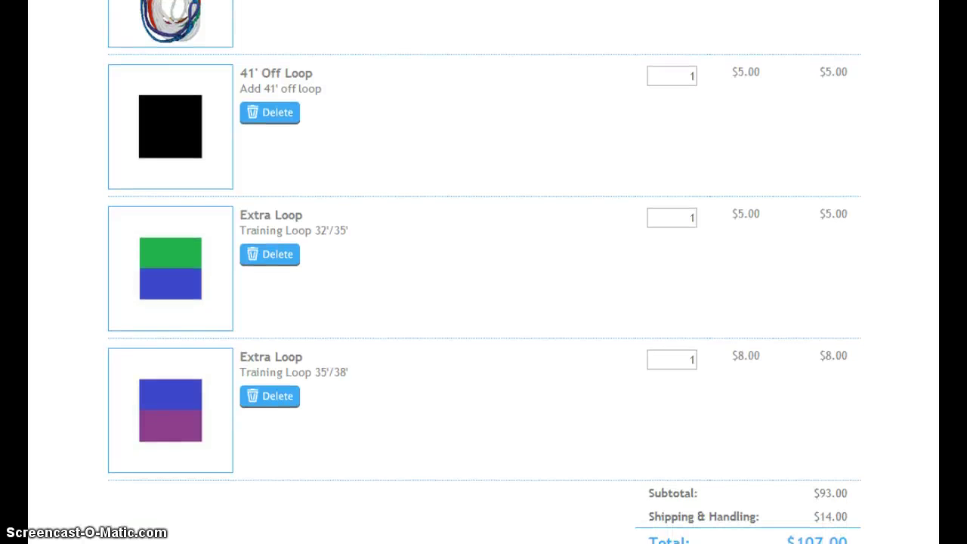
{"action": "scroll", "coordinate": [483, 272], "scroll_direction": "down", "scroll_amount": 1}
{"action": "scroll", "coordinate": [171, 114], "scroll_direction": "down", "scroll_amount": 2}
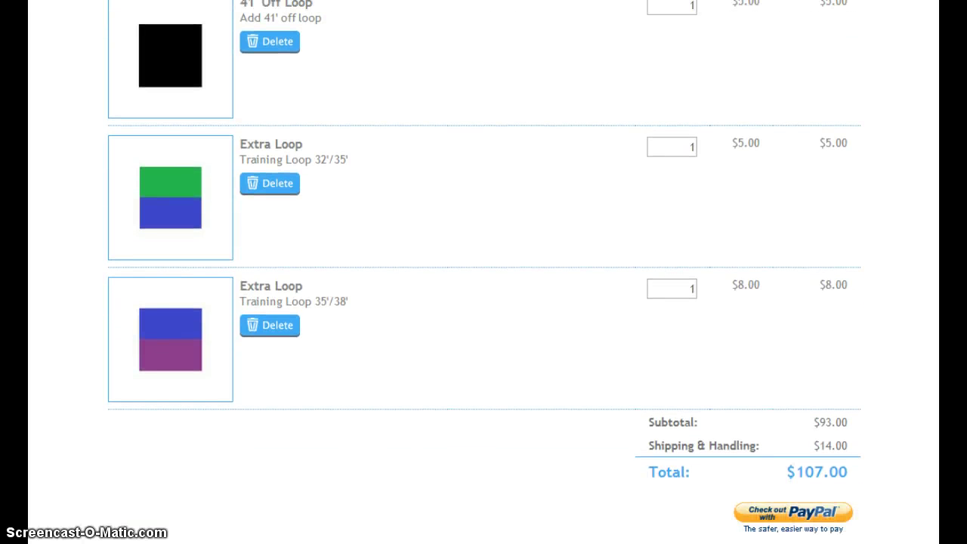
{"action": "scroll", "coordinate": [483, 272], "scroll_direction": "down", "scroll_amount": 2}
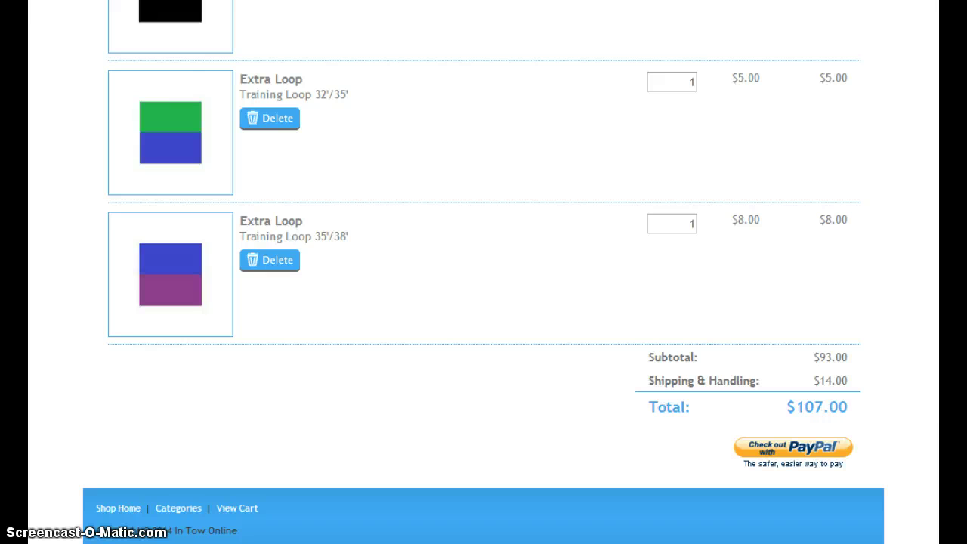